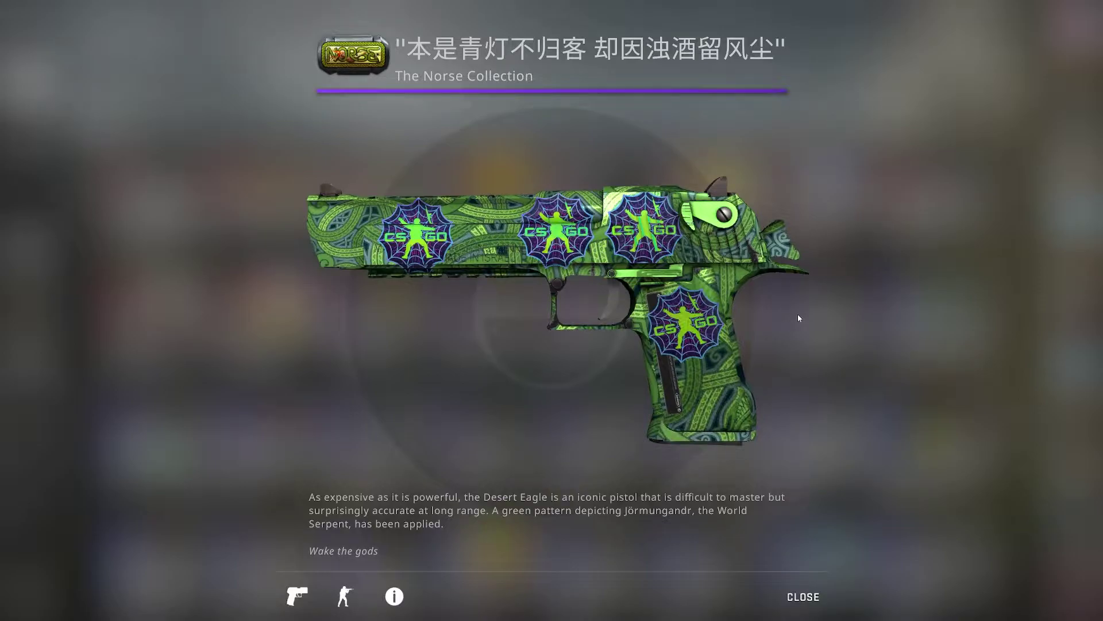
Exit the green Desert Eagle inspect view with Escape
key(Escape)
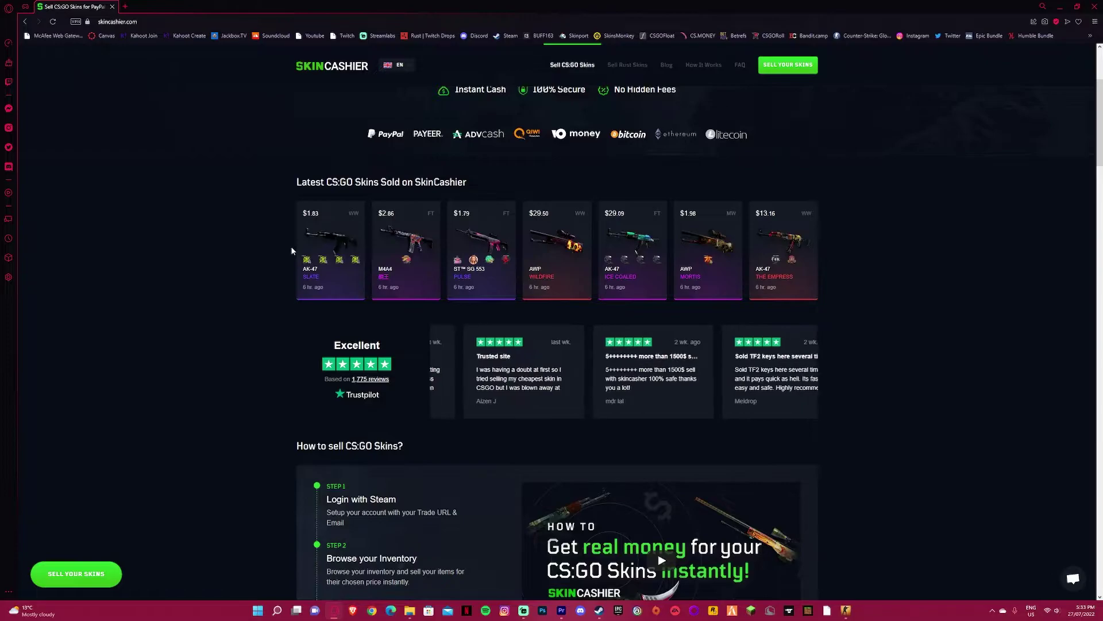
scroll(486, 269, down, 3)
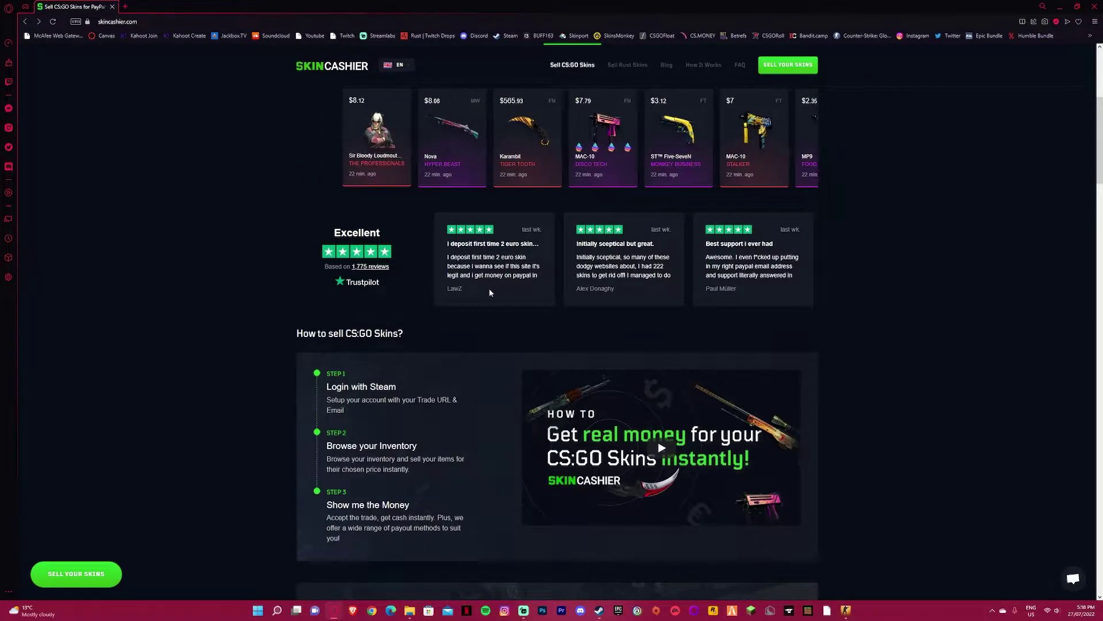
scroll(861, 294, down, 10)
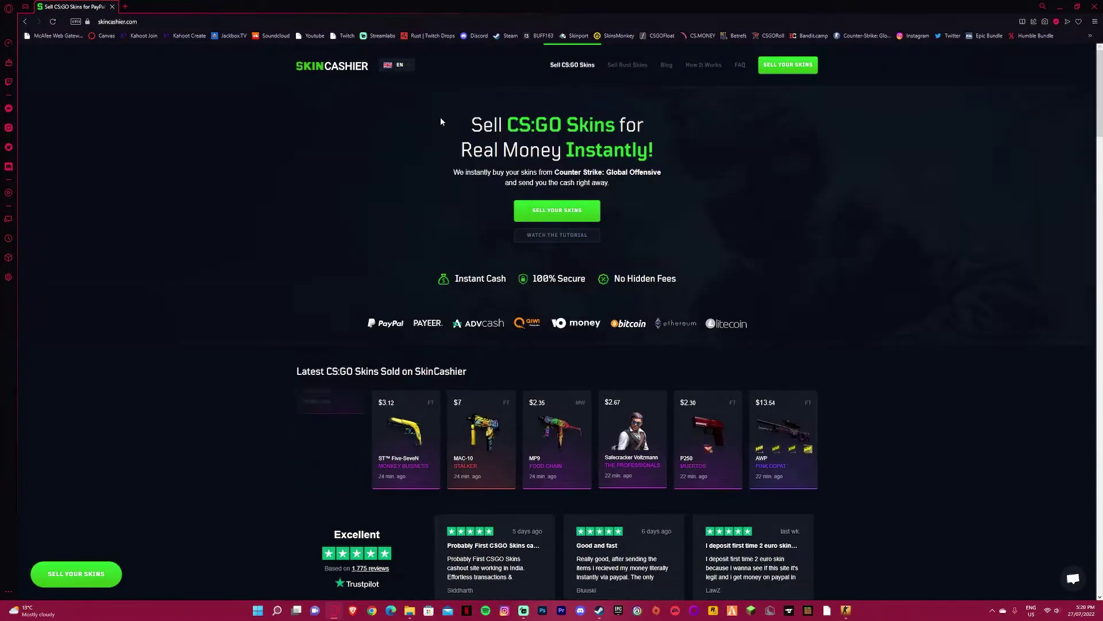
Bring up the SkinCashier inventory listing 431 CS:GO skins with prices
click(787, 67)
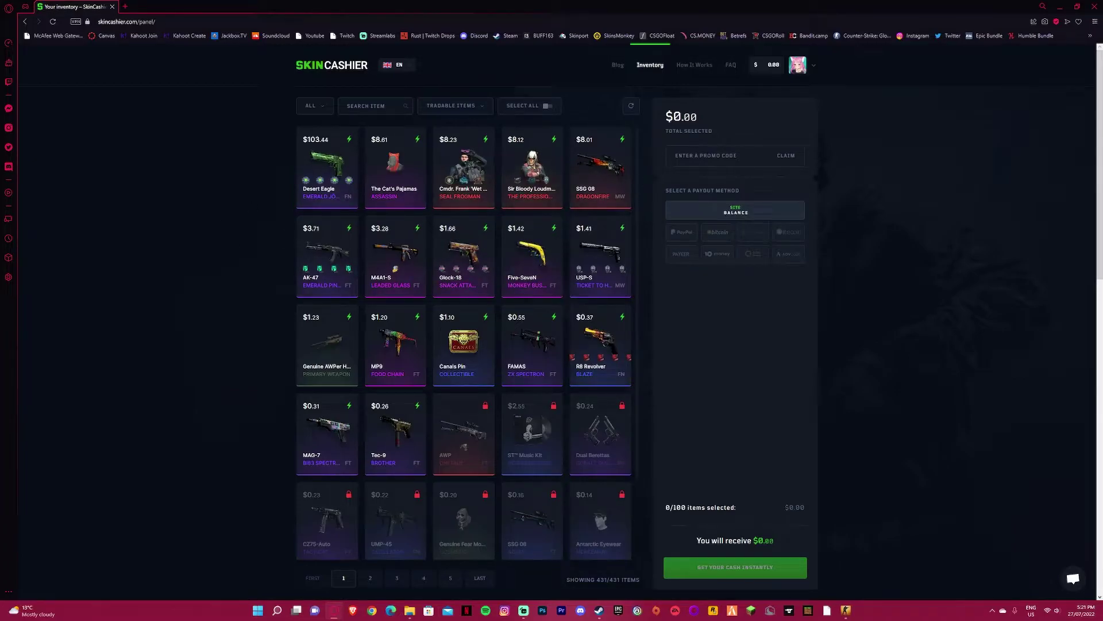
click(716, 155)
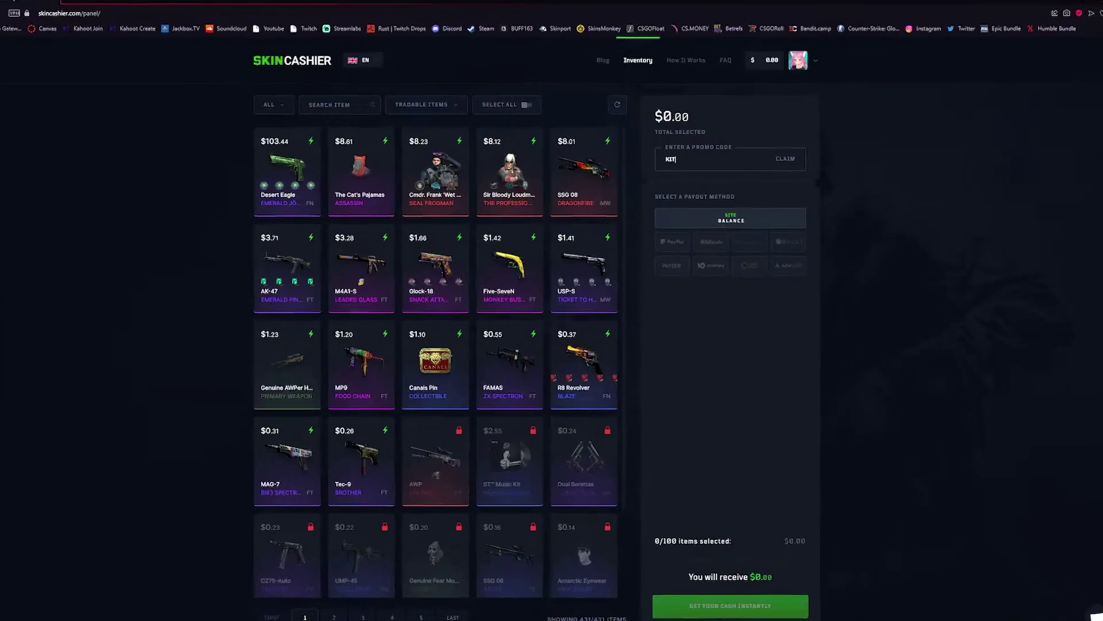
text(KITTY)
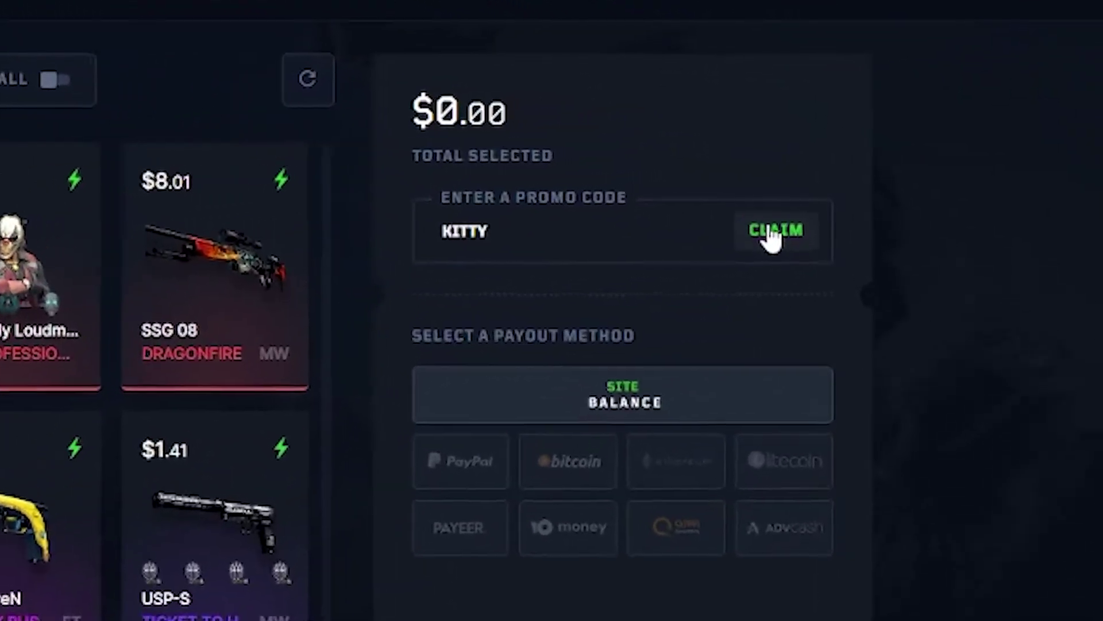
click(771, 240)
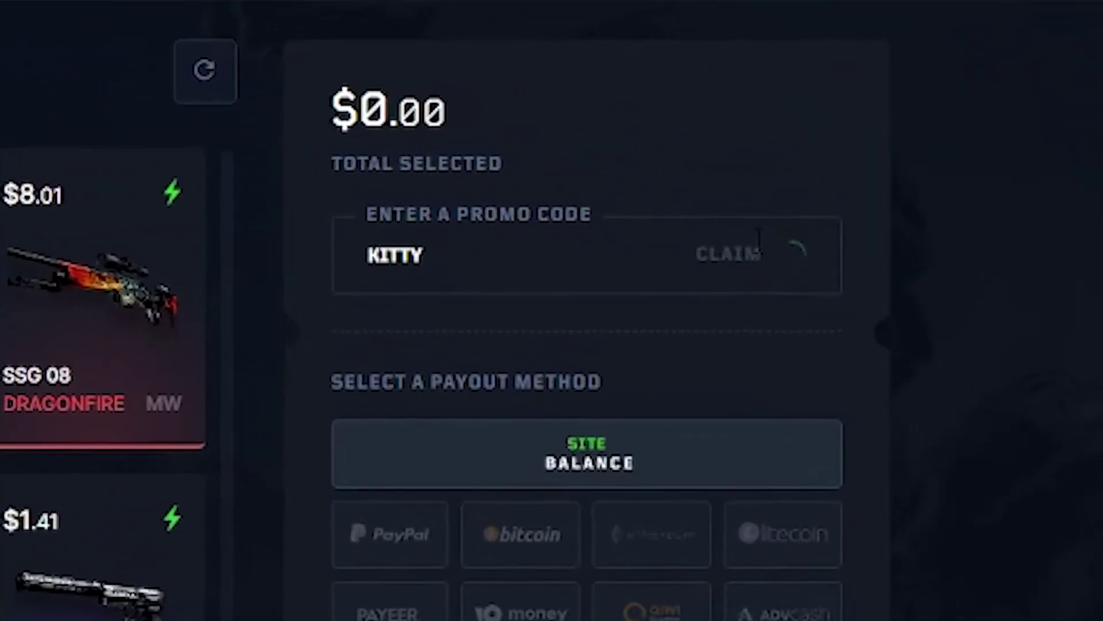
key(BackSpace)
key(BackSpace)
key(BackSpace)
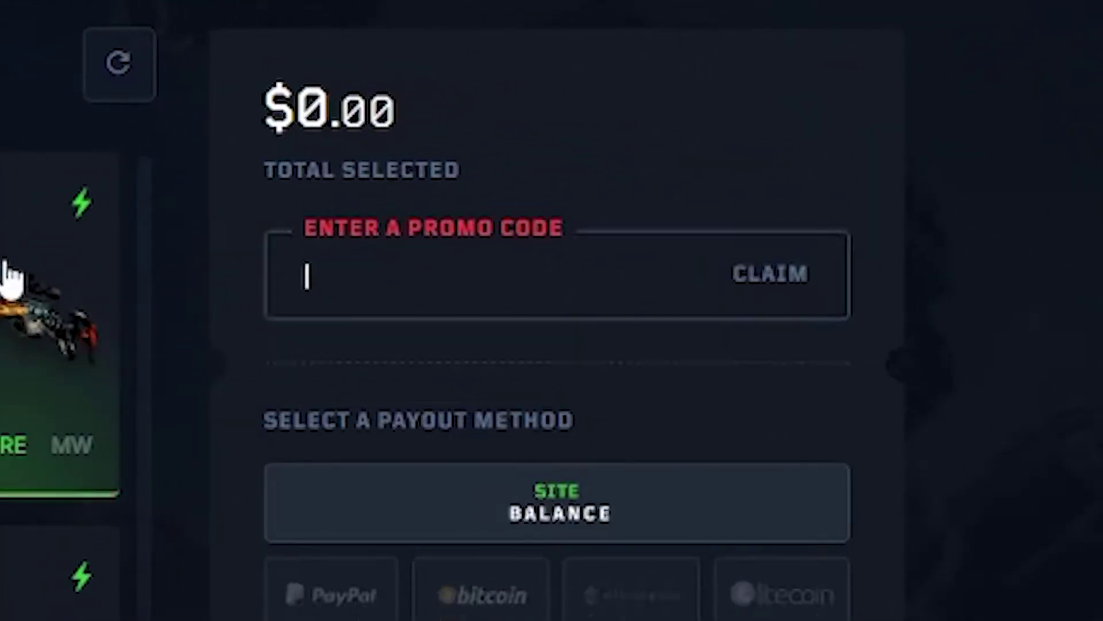
click(572, 192)
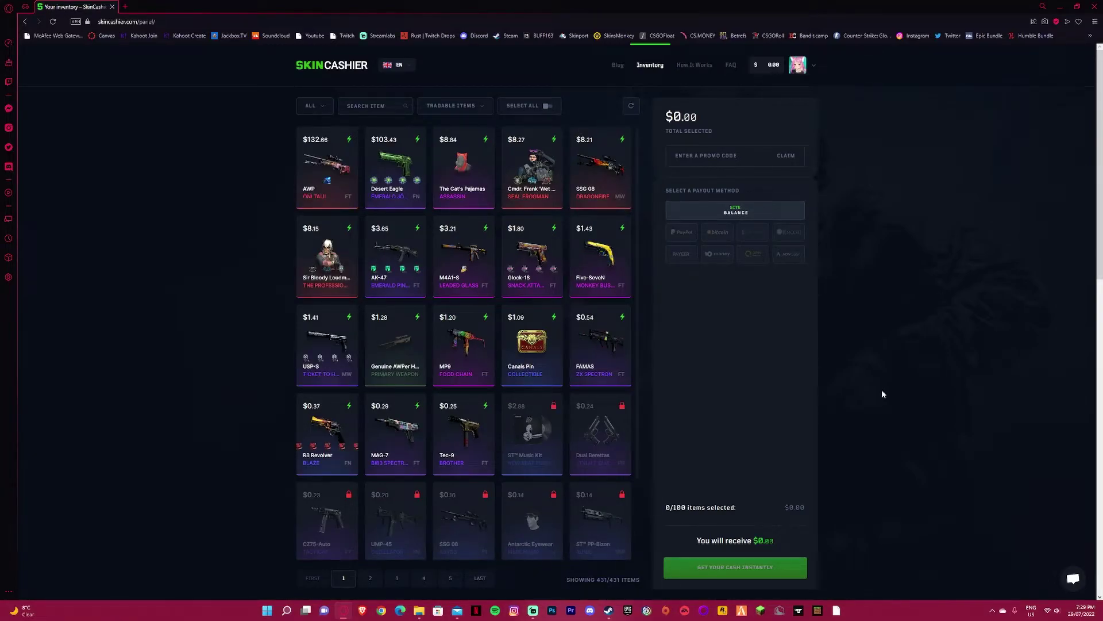
Select the $0.54 FAMAS ZX SPECTRON for PayPal payout and request the $0.52 cash
click(604, 345)
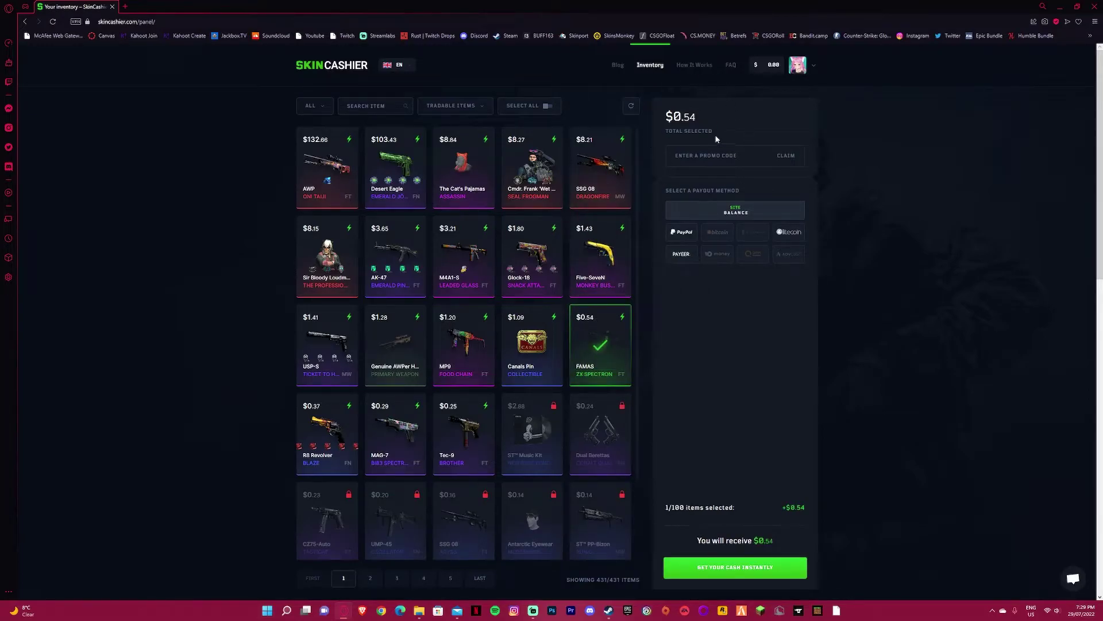
click(683, 233)
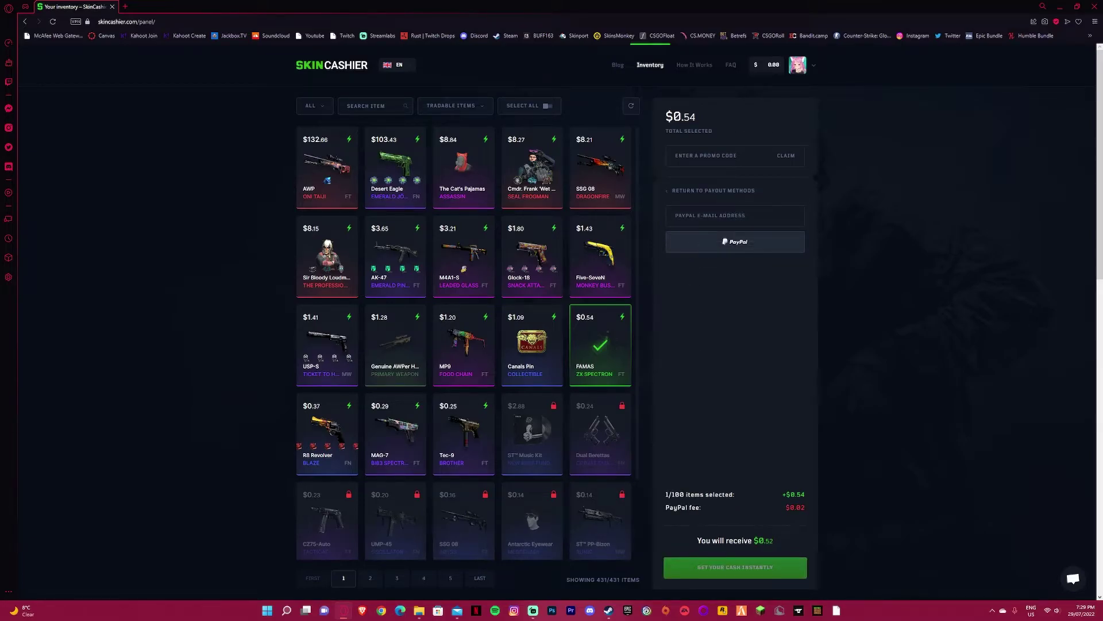
click(736, 215)
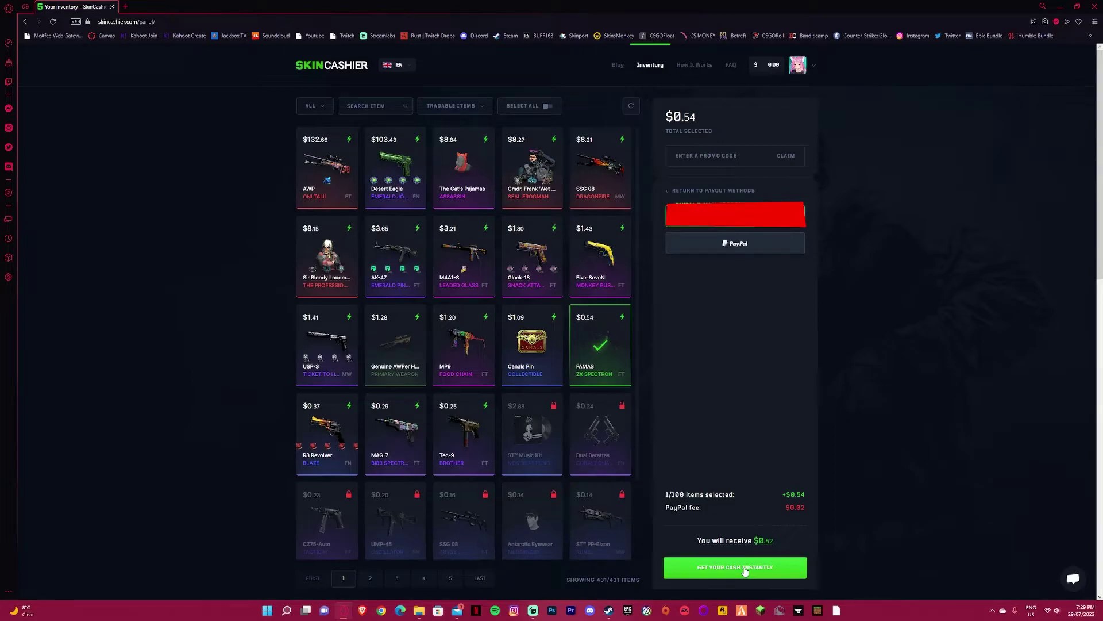
click(746, 569)
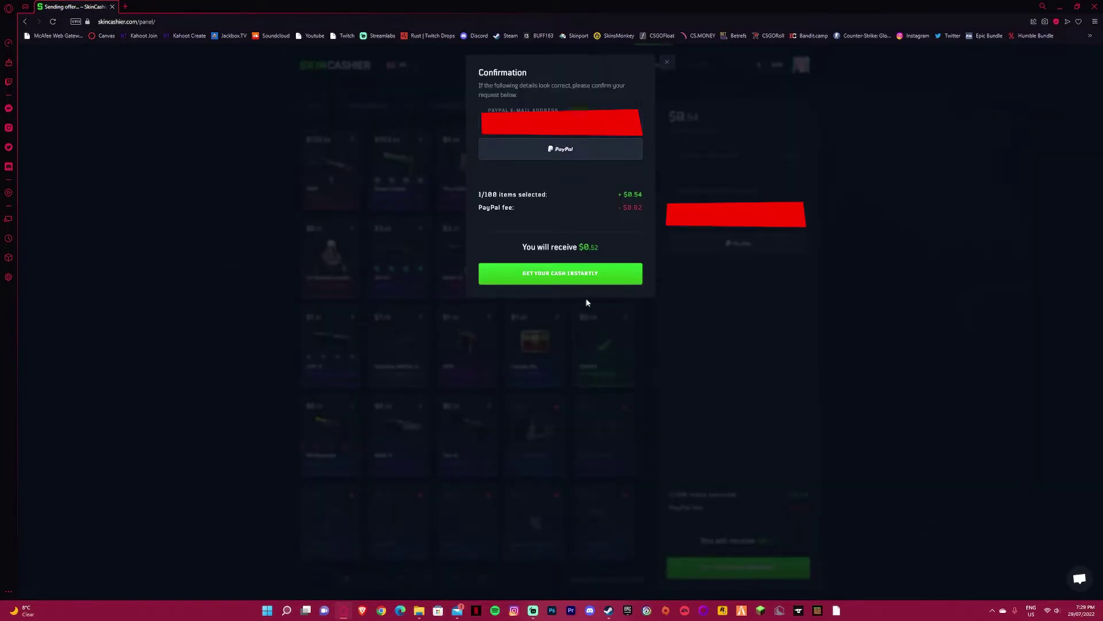
Confirm the PayPal cash-out to generate the trade offer with SkinCashier BOT #0735
click(562, 281)
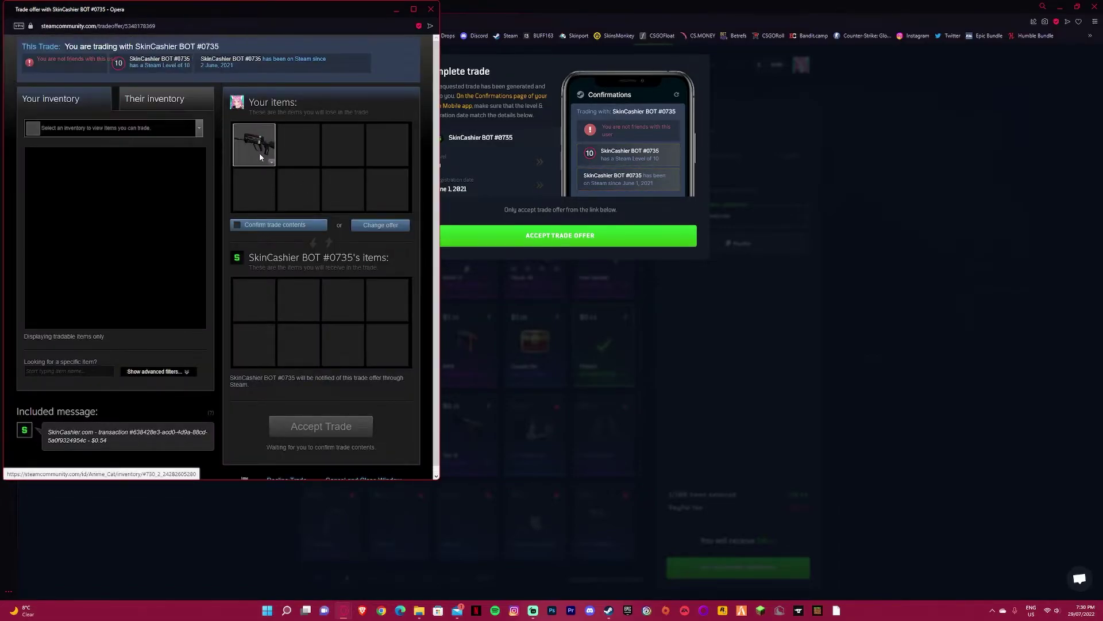
Confirm the FAMAS trade contents, accept the offer to BOT #0735, and close the window
click(287, 226)
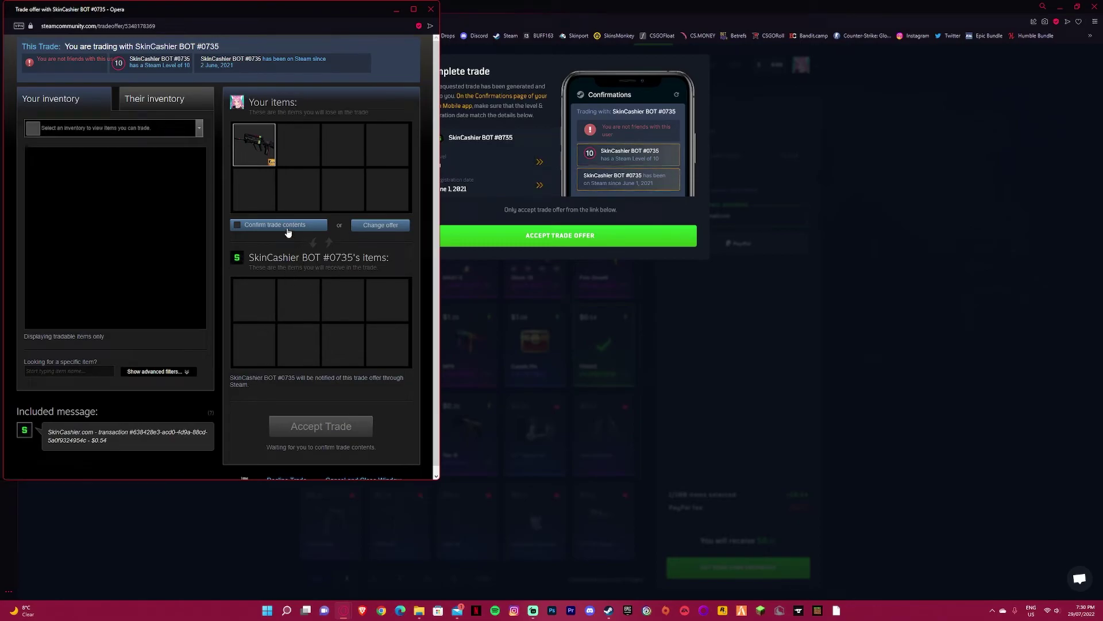
click(288, 319)
click(319, 426)
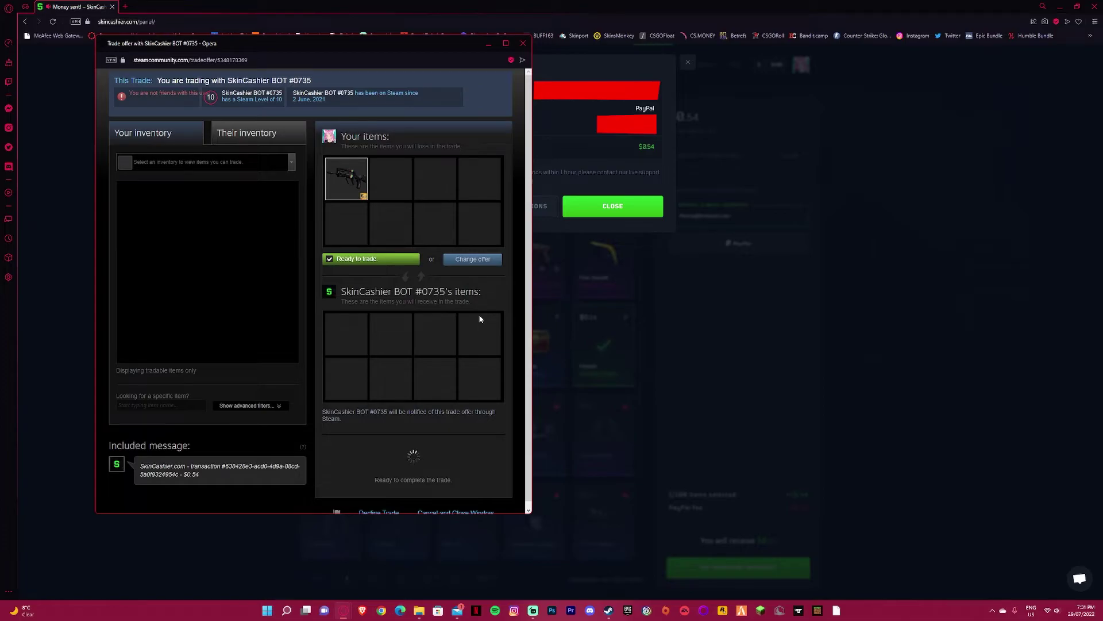
click(524, 41)
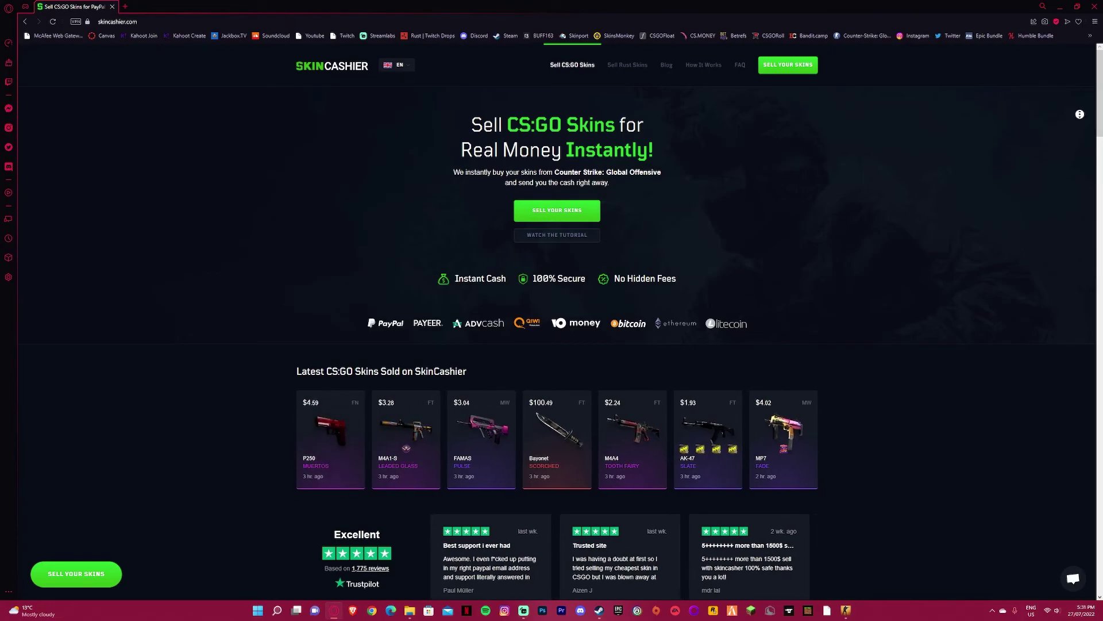
scroll(557, 345, down, 1)
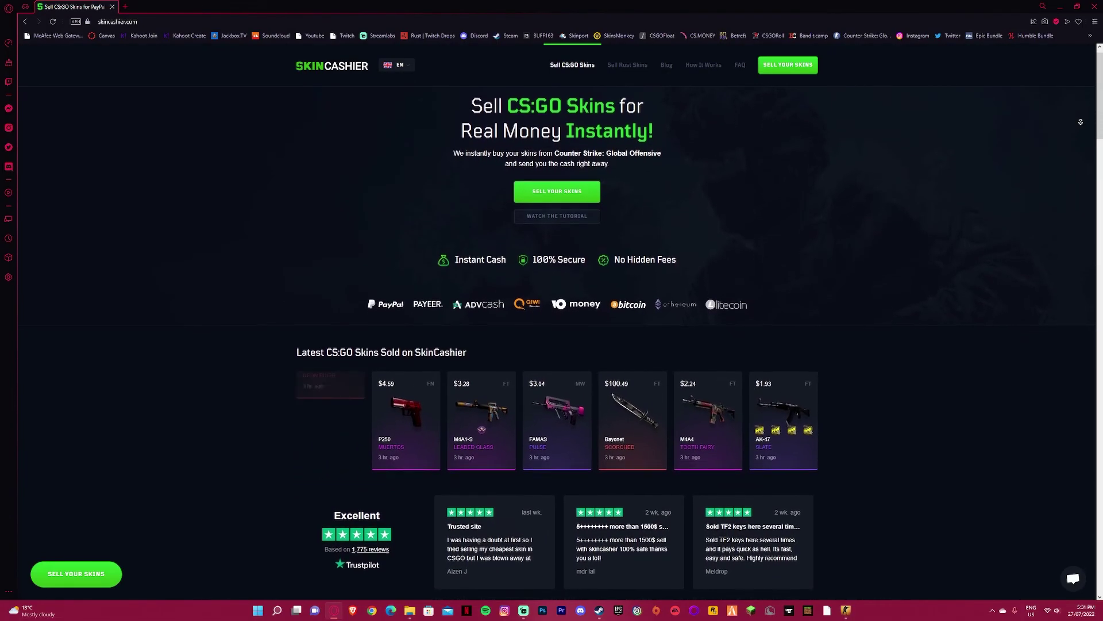
scroll(557, 345, down, 1)
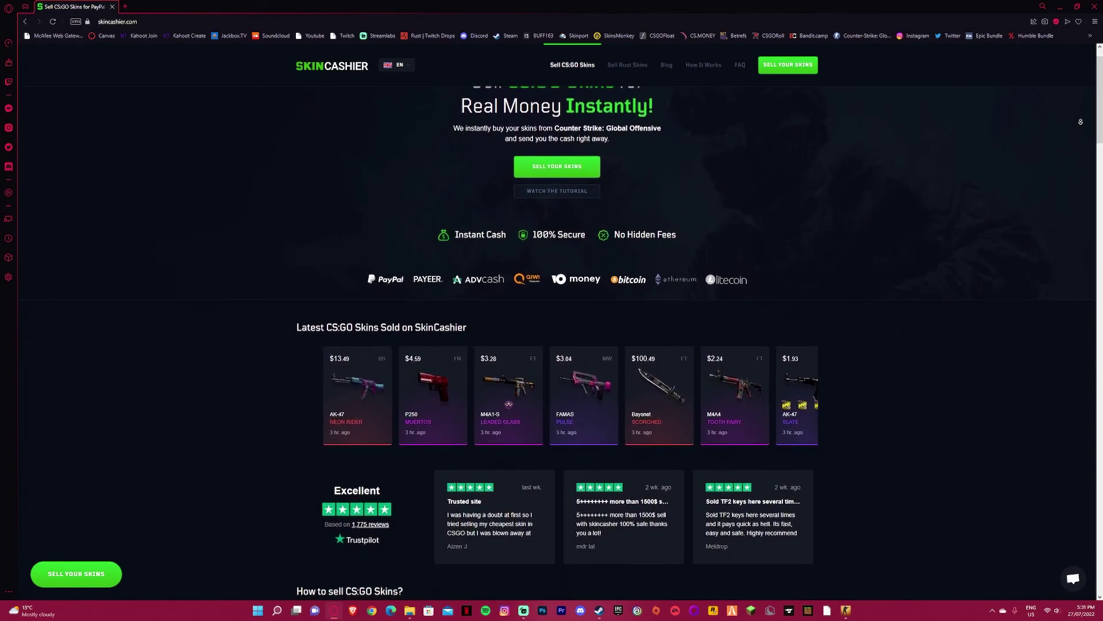
scroll(552, 344, down, 1)
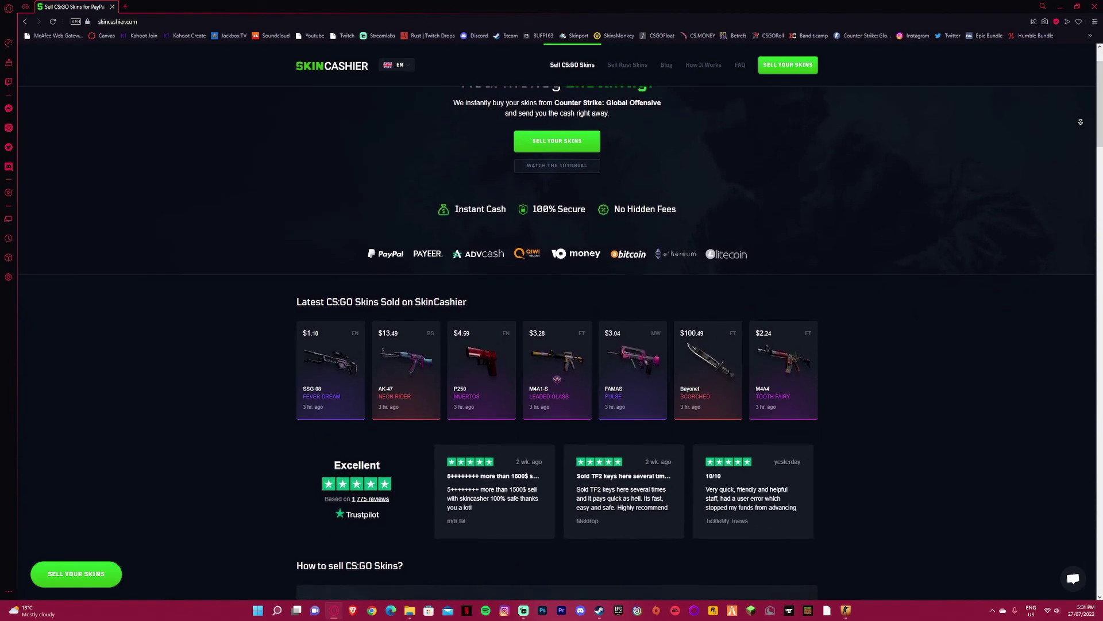
scroll(1081, 121, down, 1)
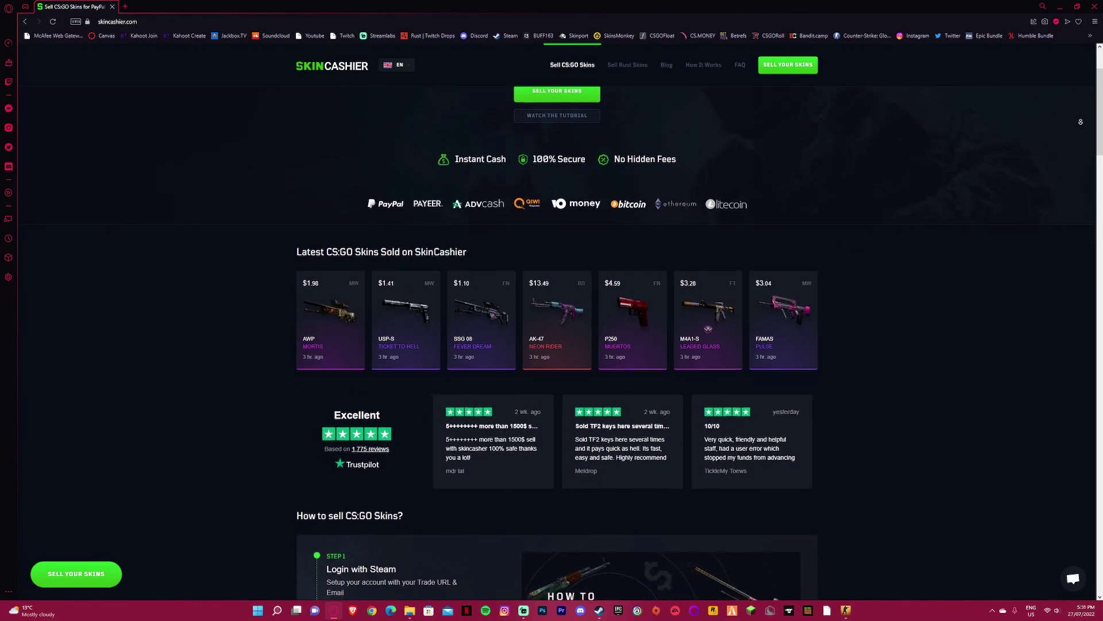
scroll(1088, 290, down, 3)
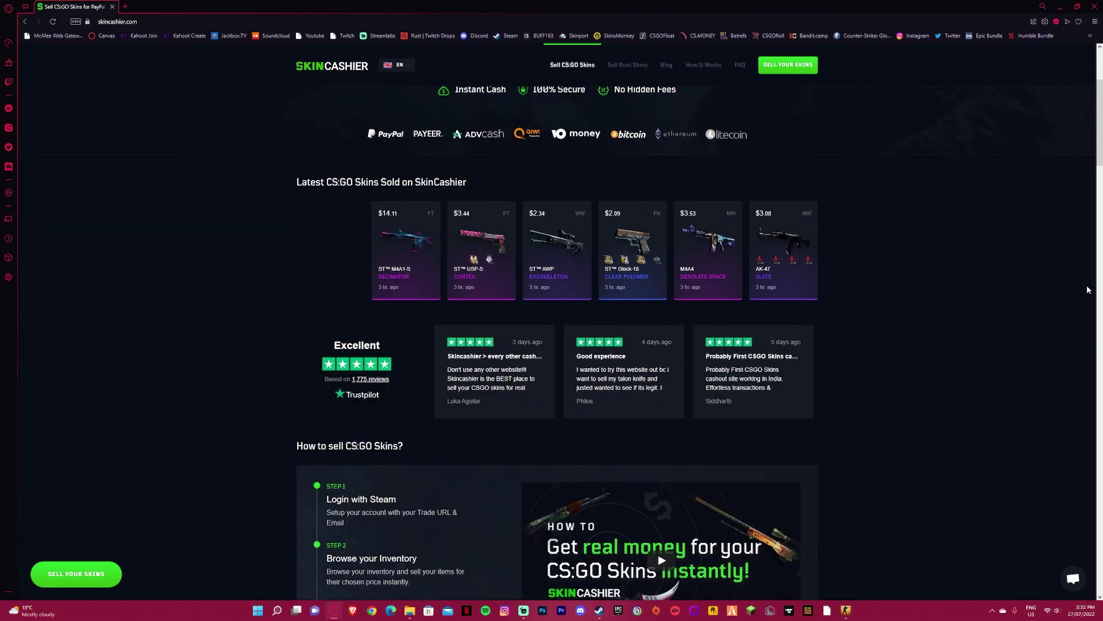